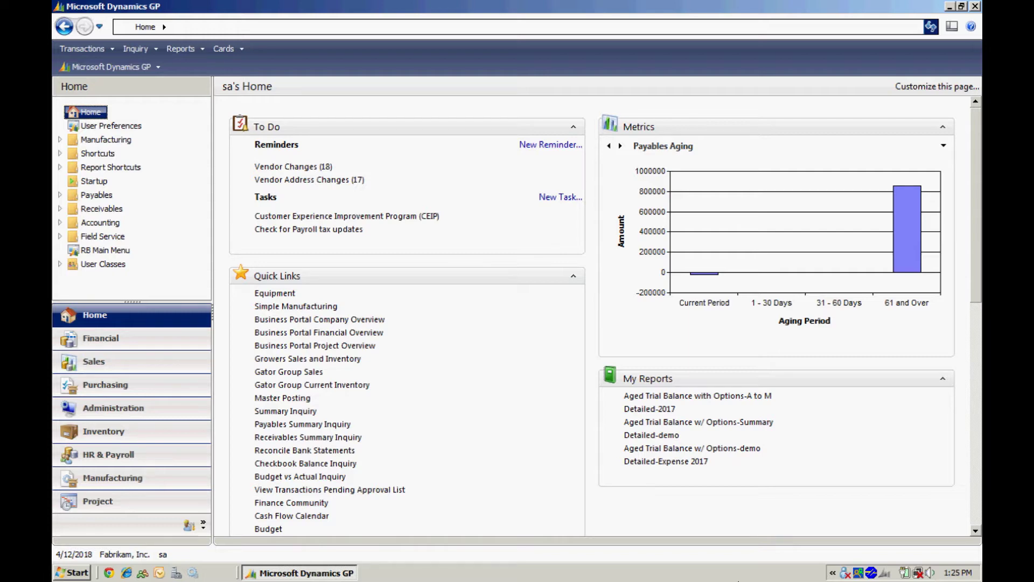
Step: Review the Due To/Due From accounts between originating company Fabrikam (TWO) and American Distribution in Intercompany setup
click(140, 405)
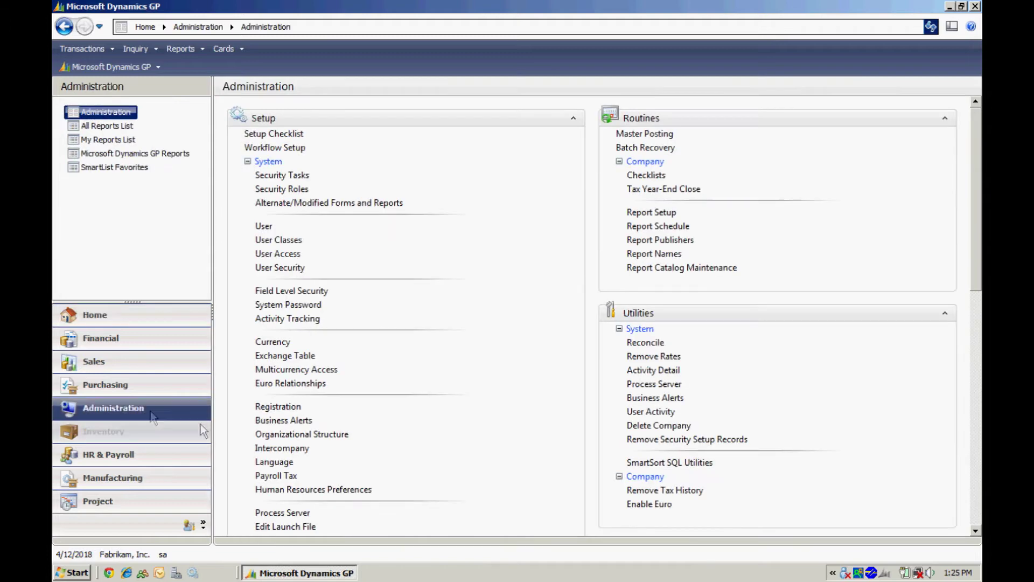
click(281, 448)
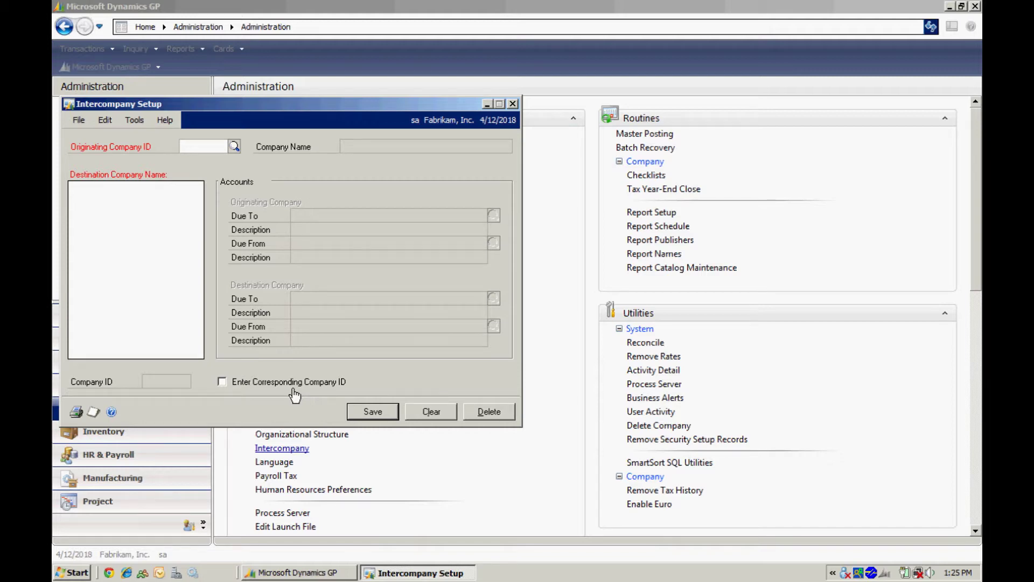
click(234, 149)
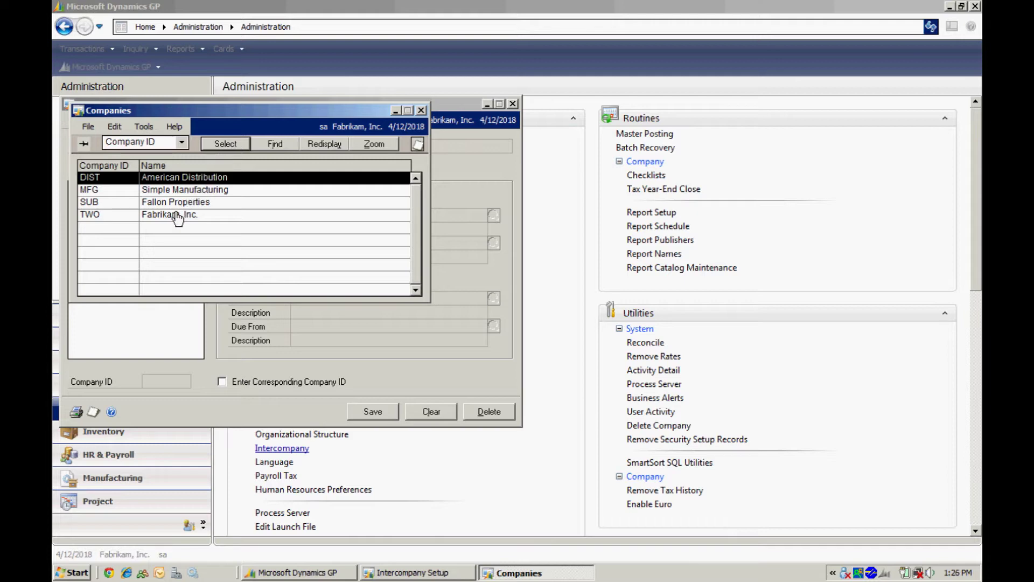
double_click(176, 215)
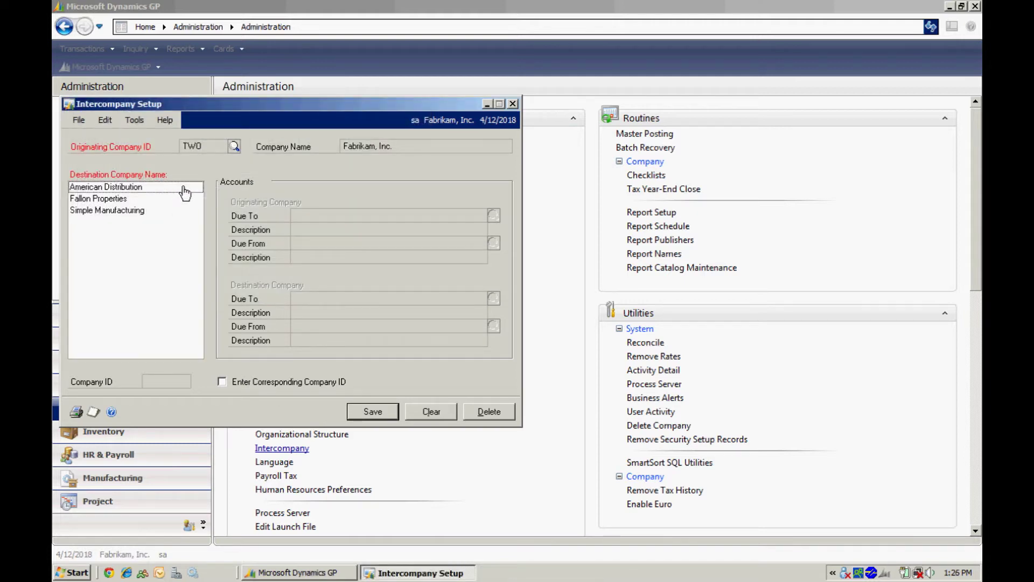
click(162, 190)
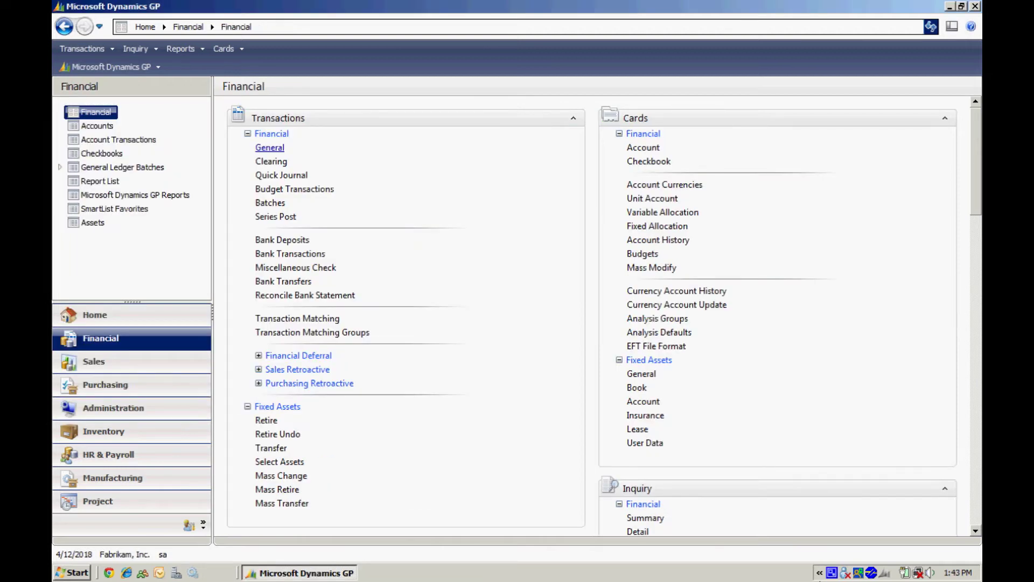
click(270, 147)
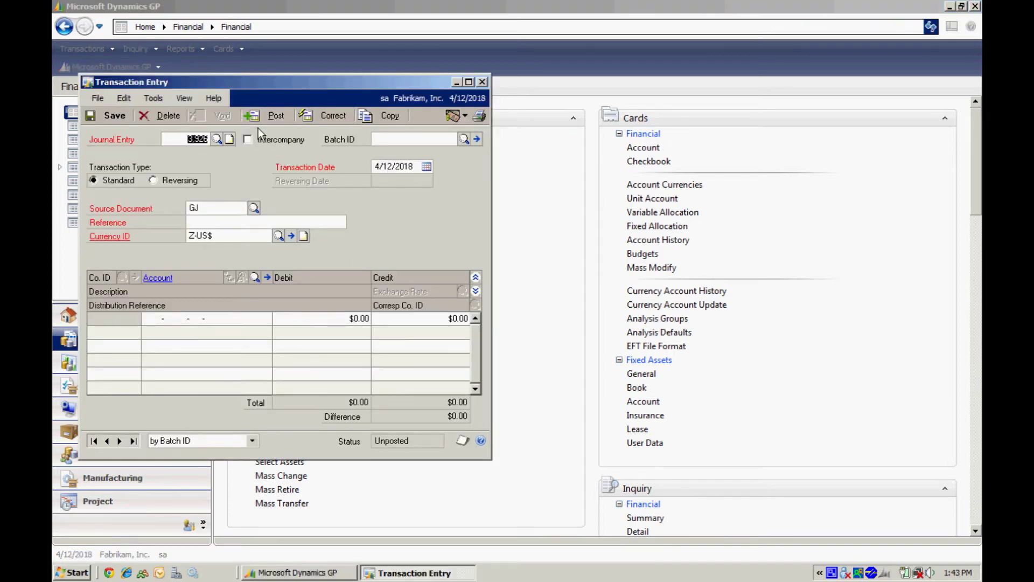
Step: Mark the new journal entry intercompany, in batch STEVE, with reference 'Allocate Costs to Am Dist'
click(248, 139)
click(386, 139)
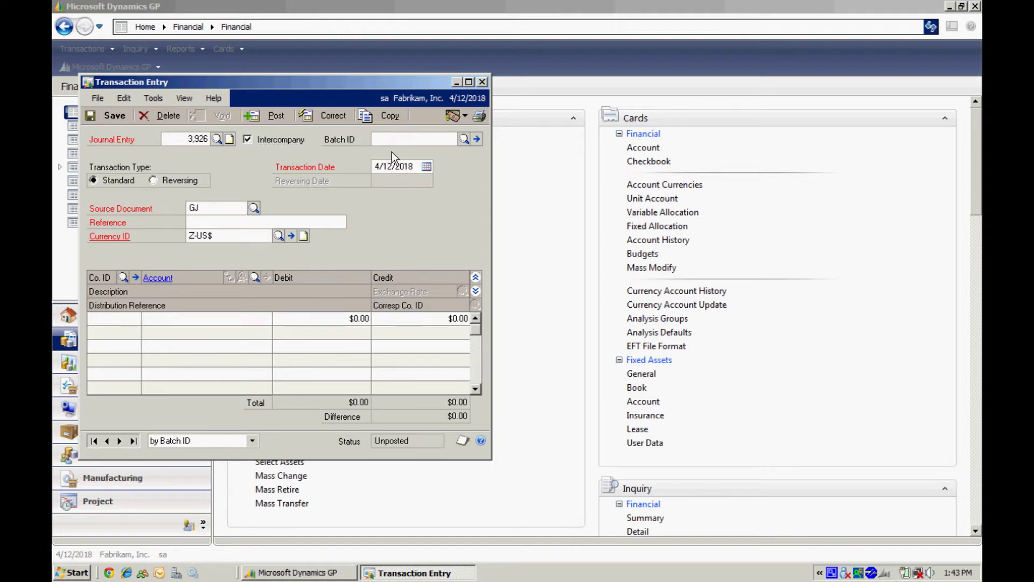
text(STEVE)
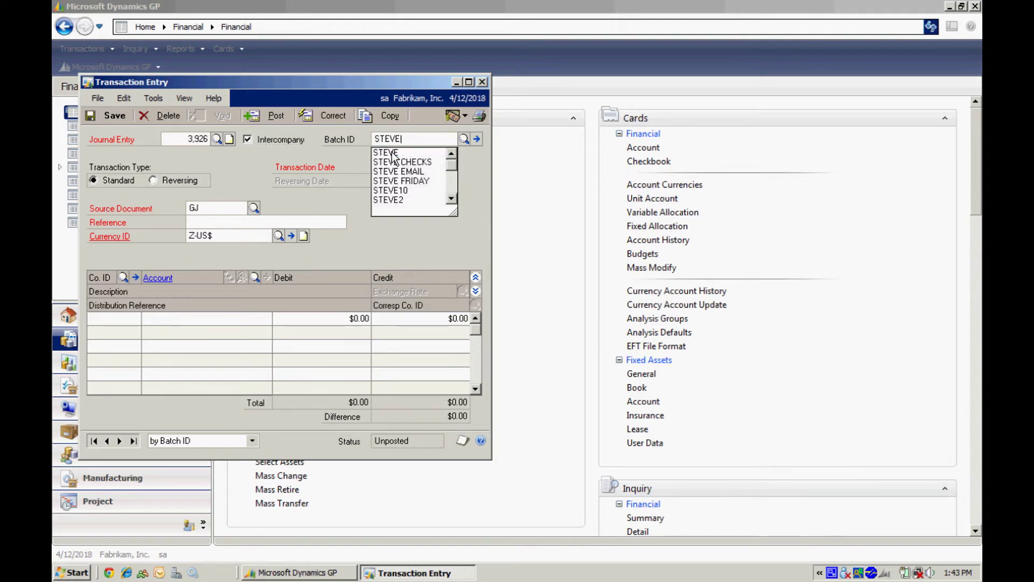
key(Tab)
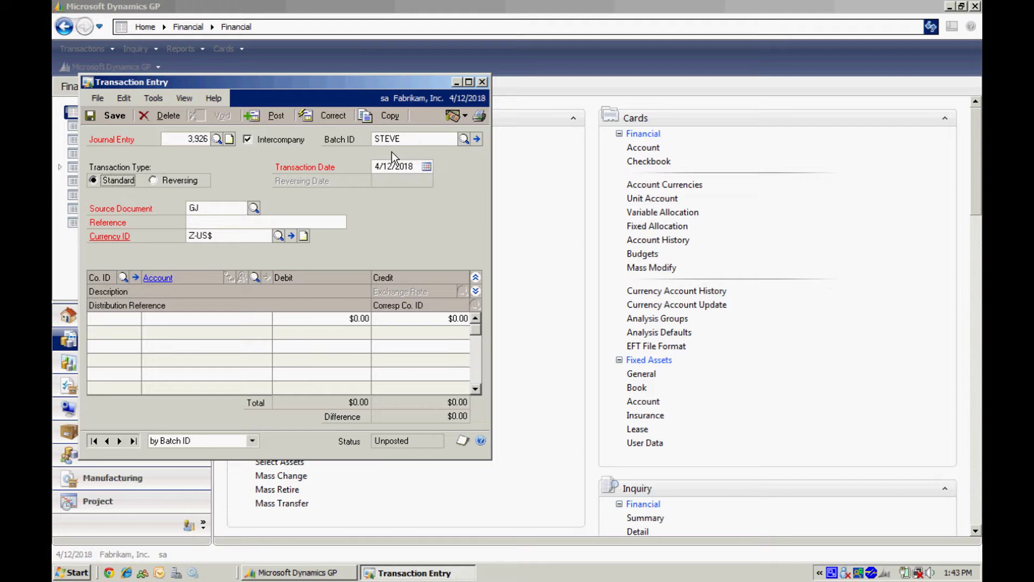
key(Tab)
key(Tab)
click(255, 219)
text(Allocate Costs to Am Dist)
key(Tab)
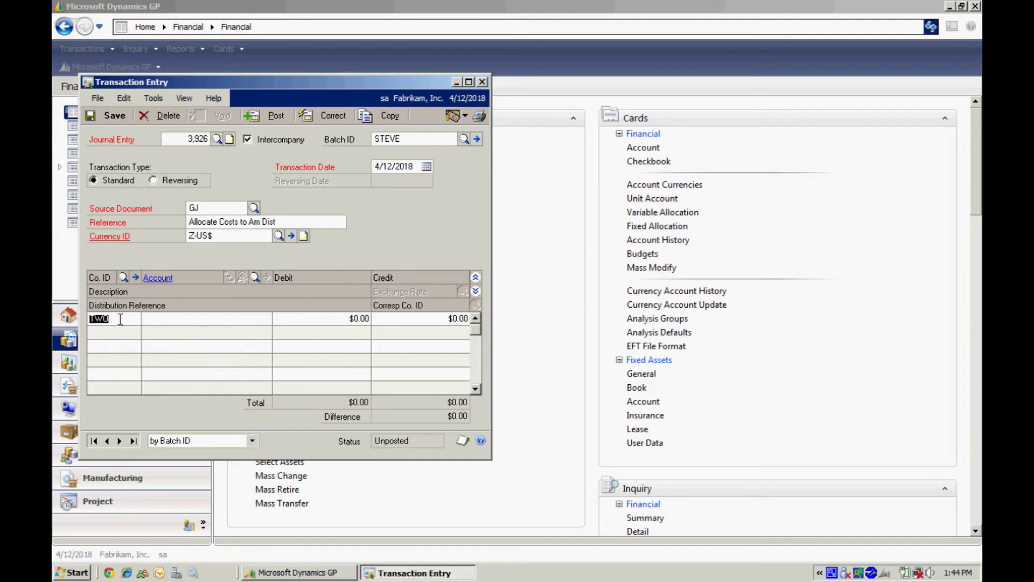
click(177, 317)
Step: Credit TWO account 000-6780-00-A $3,500.00 on the first line, found by a description search for 'misce'
click(255, 276)
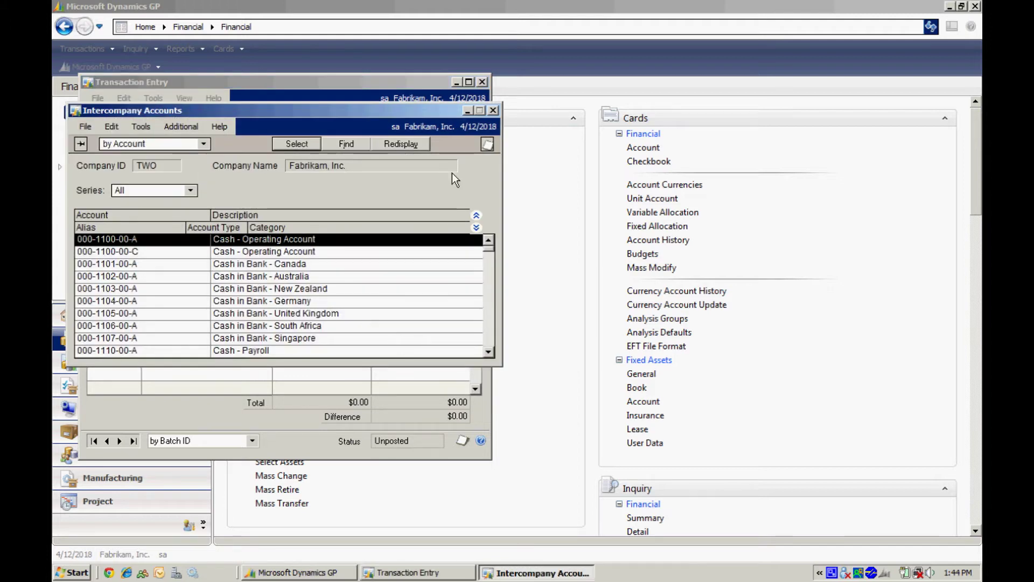
click(355, 145)
click(528, 279)
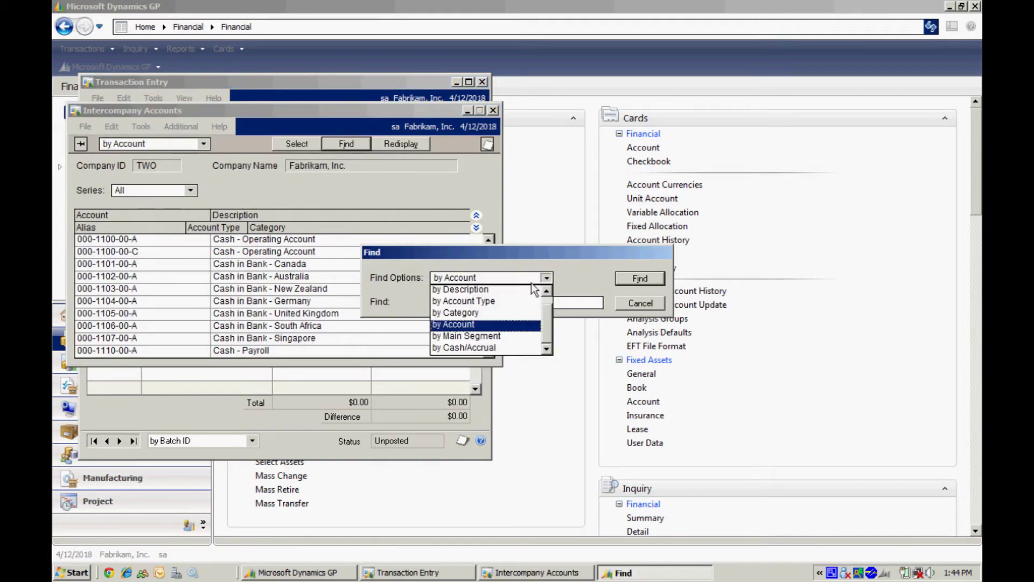
click(520, 290)
click(522, 303)
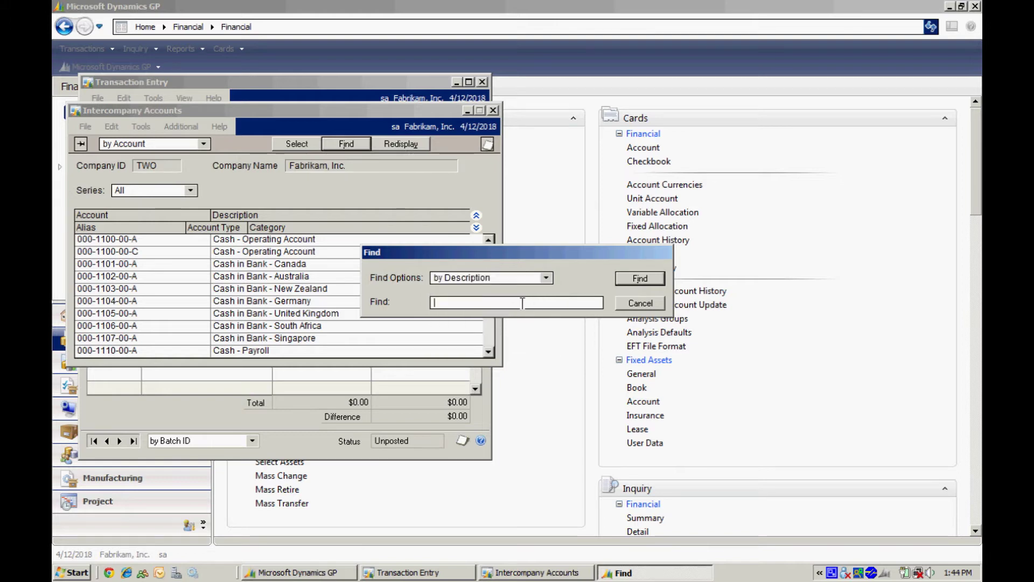
text(misce)
click(640, 277)
double_click(329, 241)
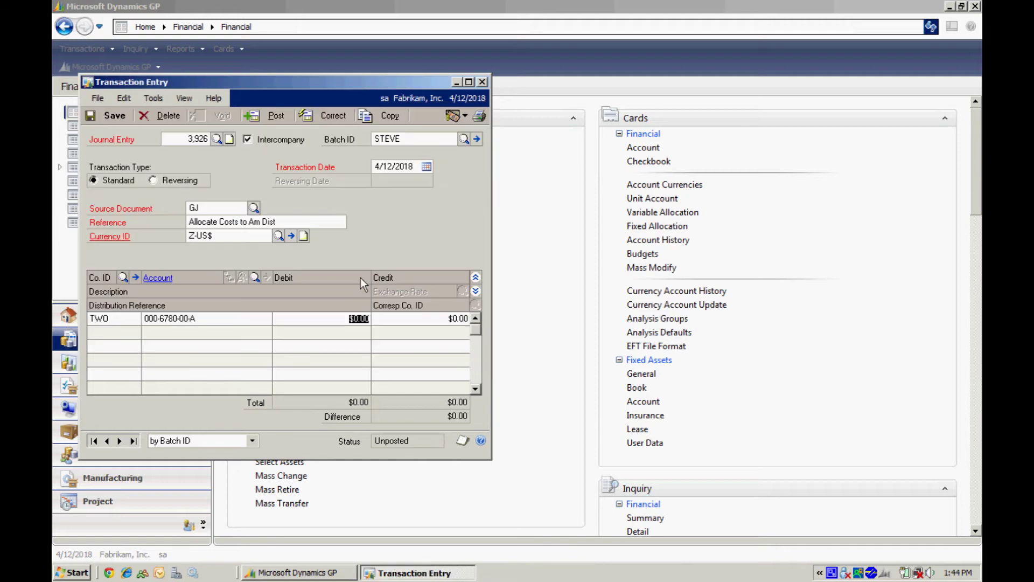
key(Tab)
text(.350000)
key(Tab)
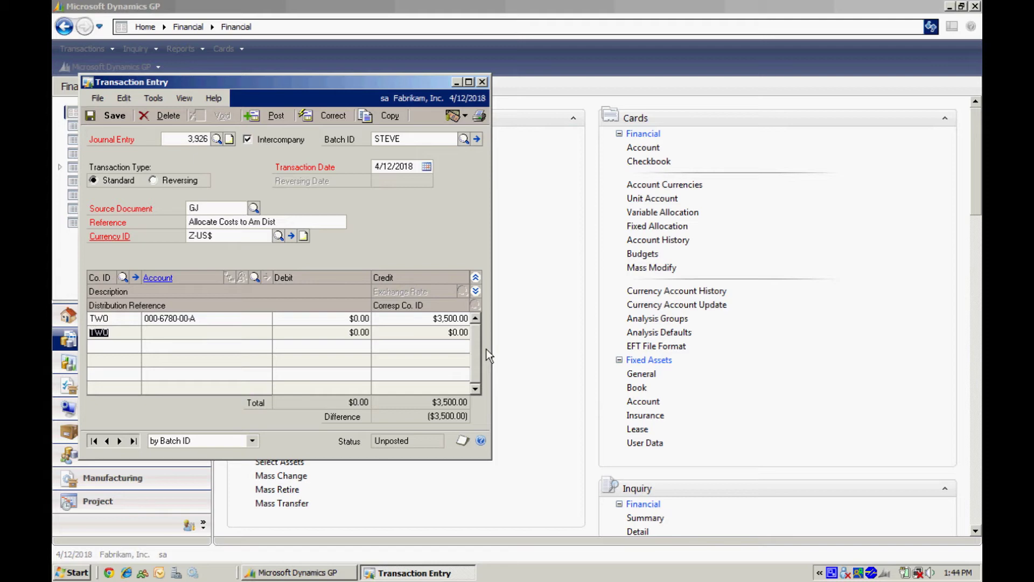
Step: Expand the lines and set the second line's company to American Distribution (DIST)
click(475, 292)
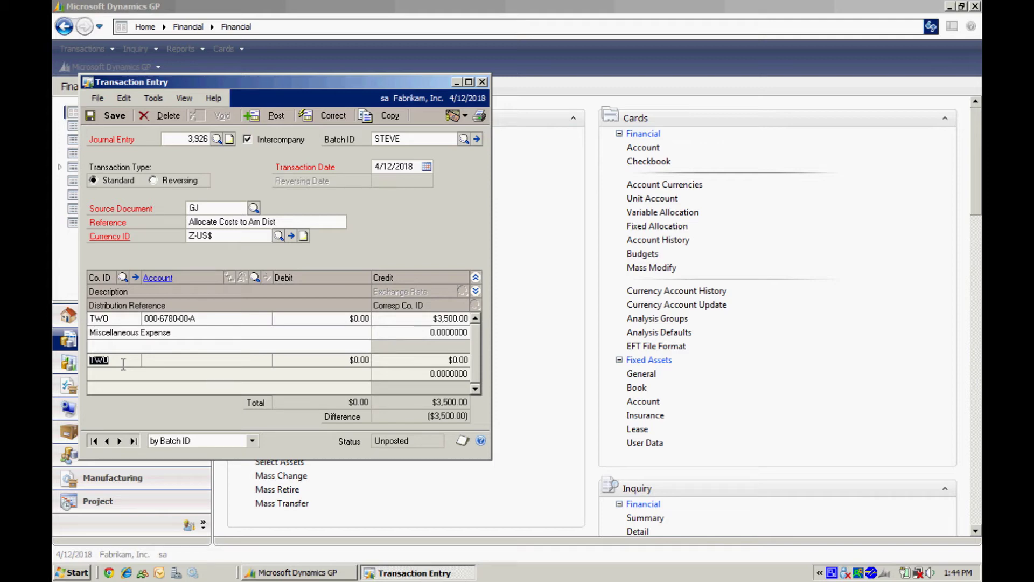
click(122, 278)
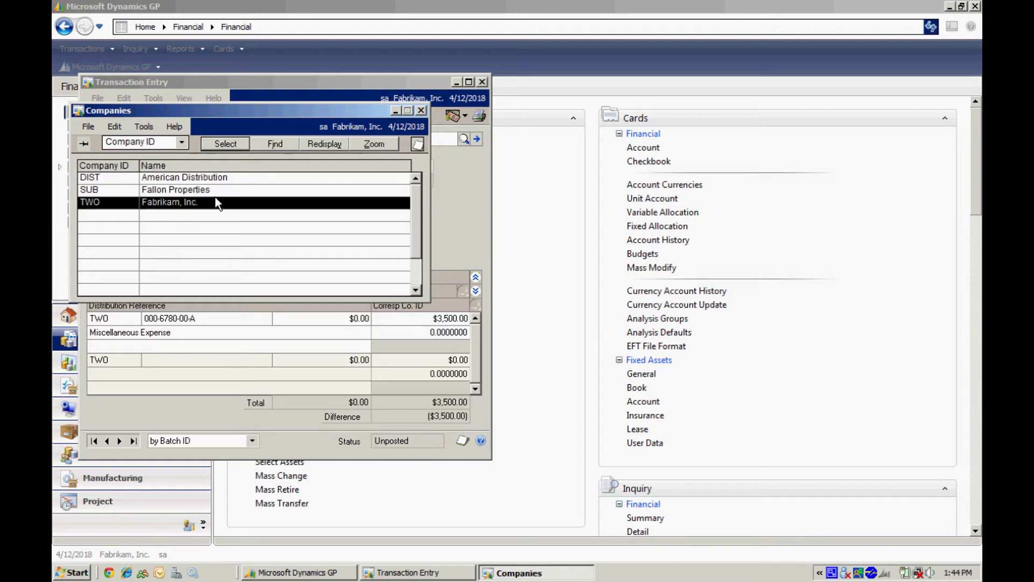
click(109, 177)
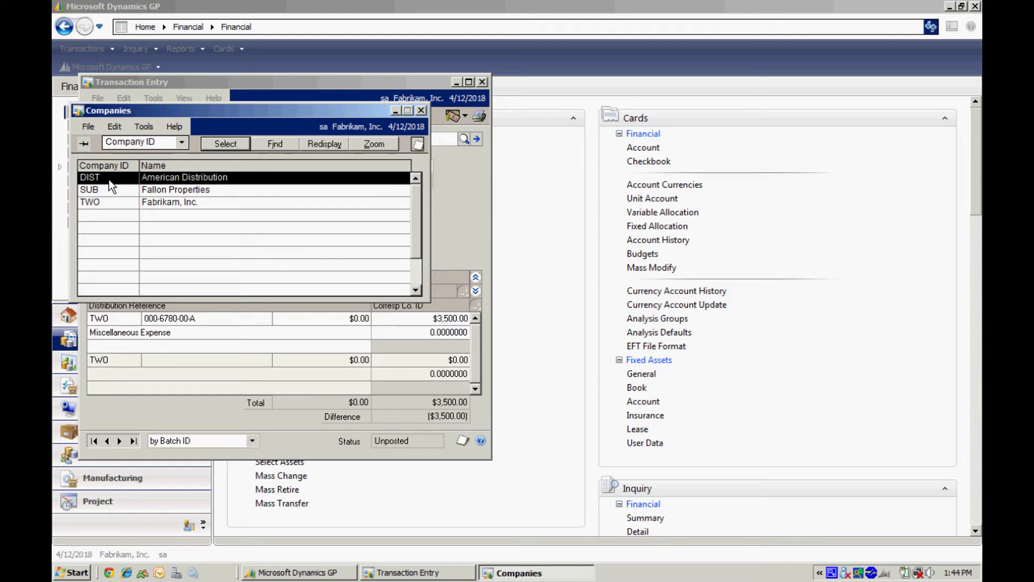
double_click(109, 179)
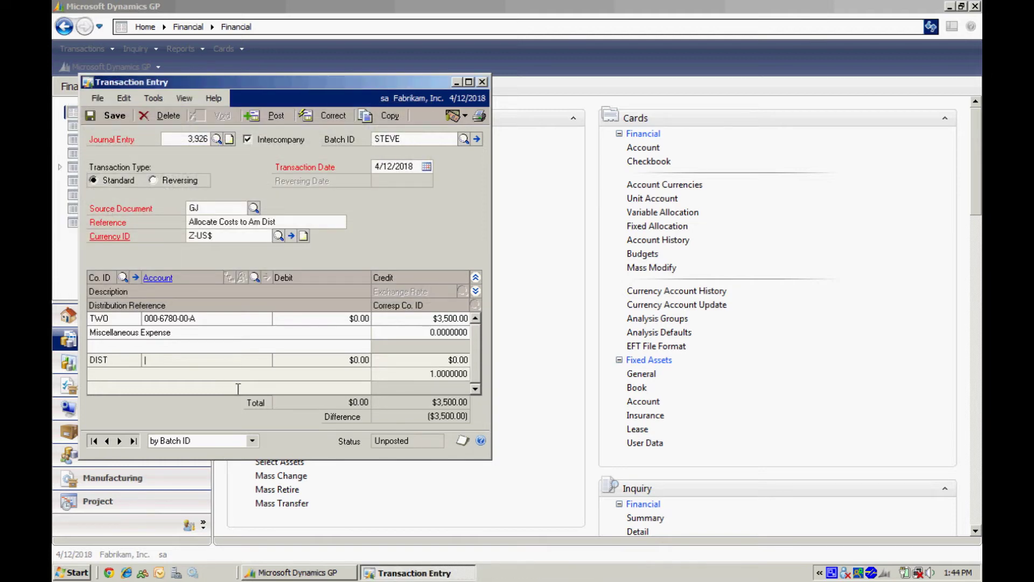
Step: Debit DIST account 000-5555-00 Miscellaneous $3,500.00, found by a description search for 'misc'
click(255, 277)
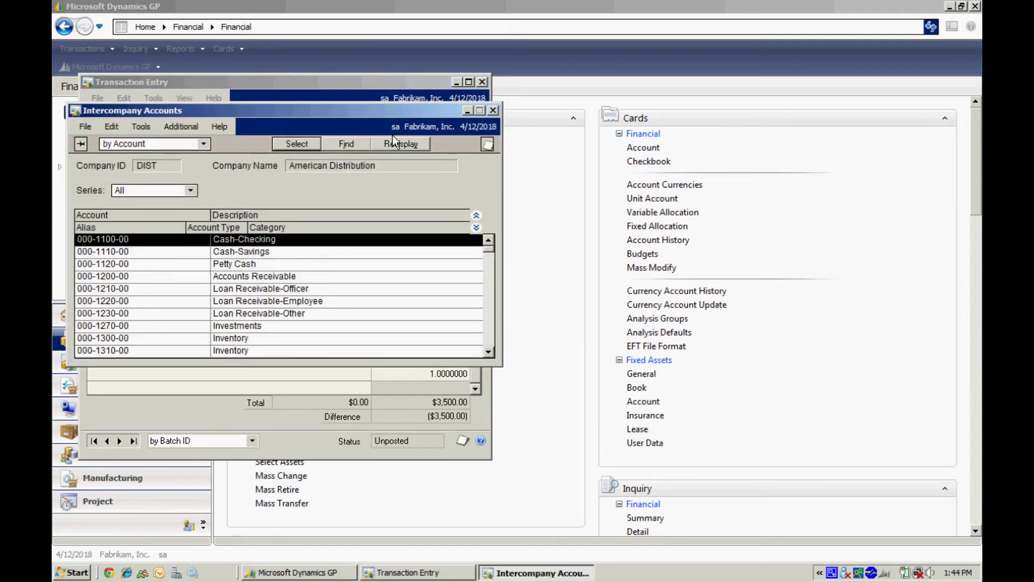
click(346, 144)
click(529, 278)
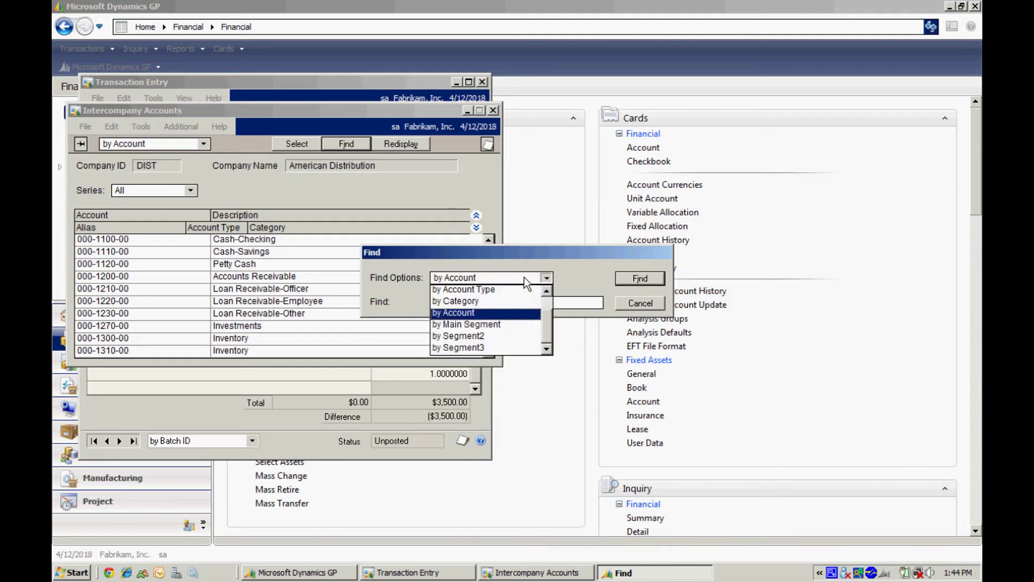
click(516, 289)
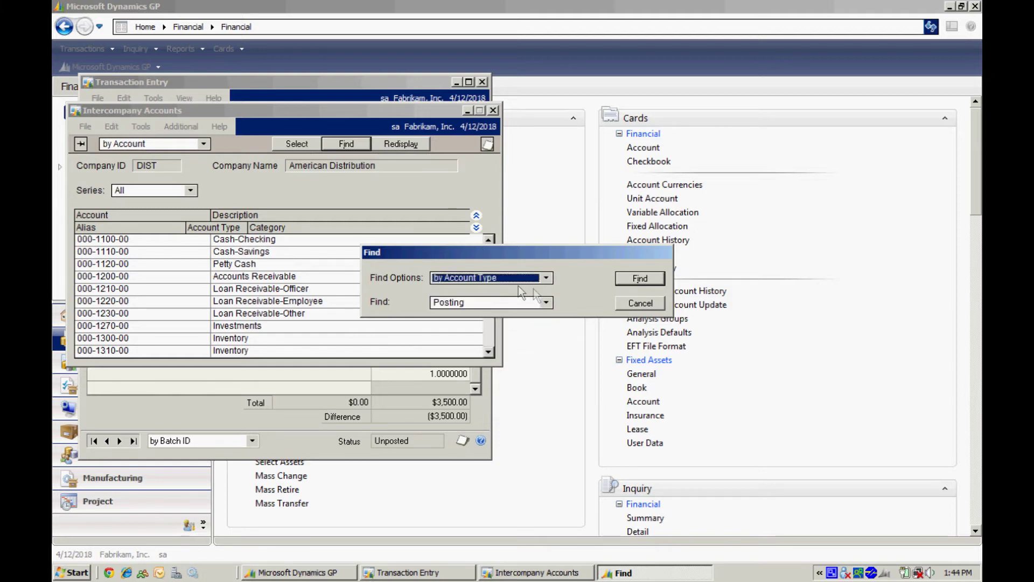
click(547, 278)
click(547, 292)
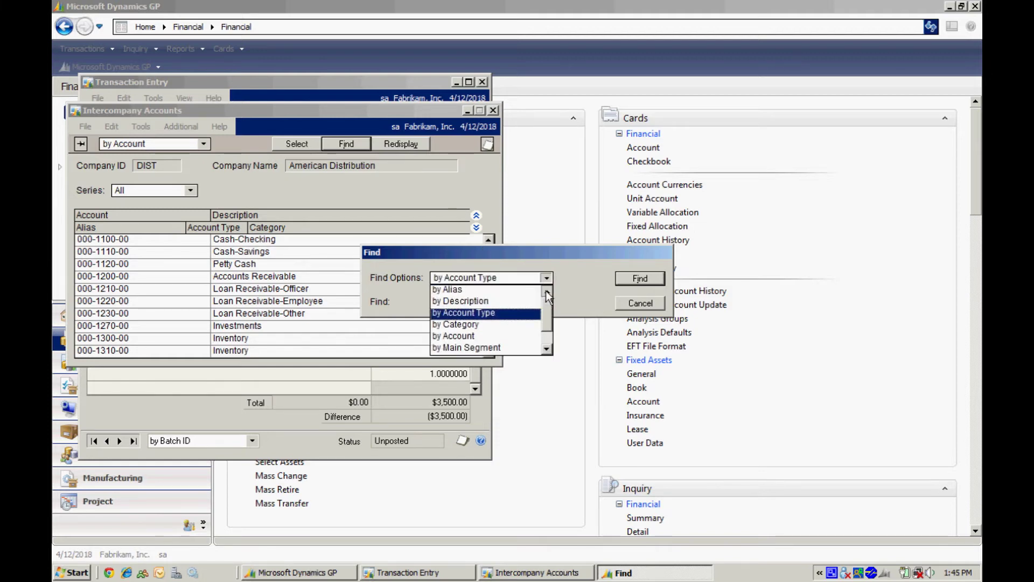
click(520, 300)
click(503, 302)
text(misc)
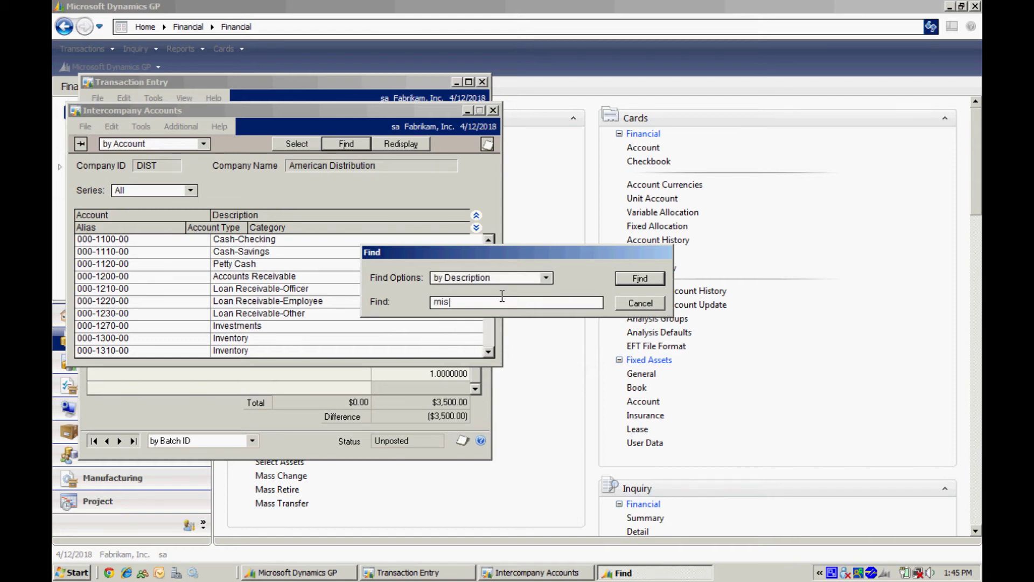
click(650, 277)
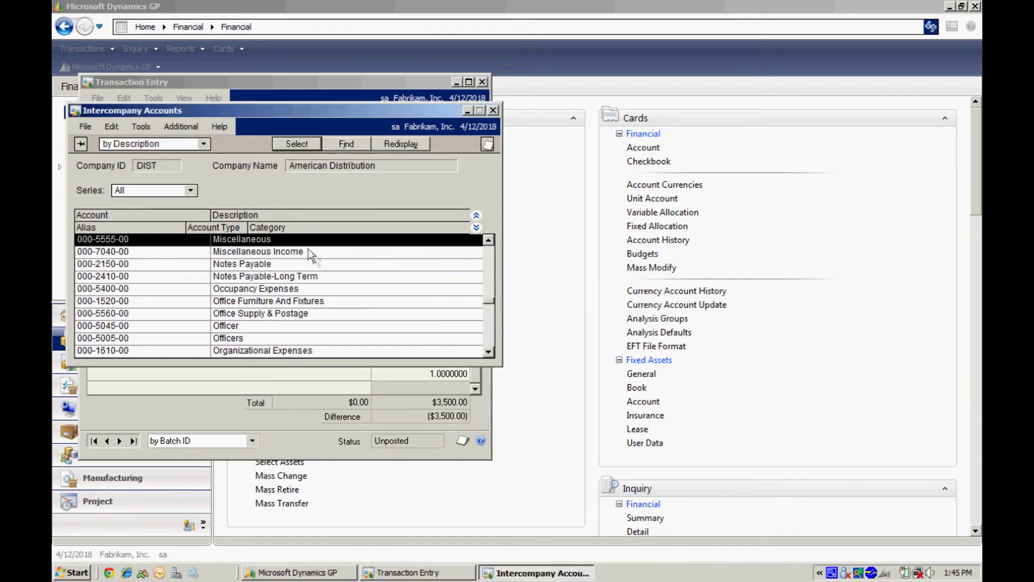
click(296, 143)
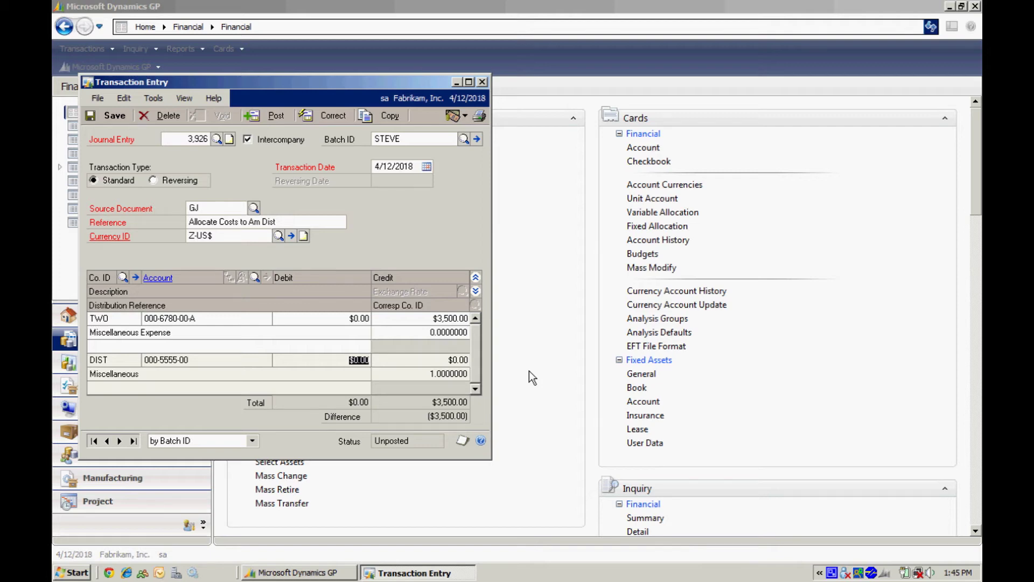
text(0000)
key(Tab)
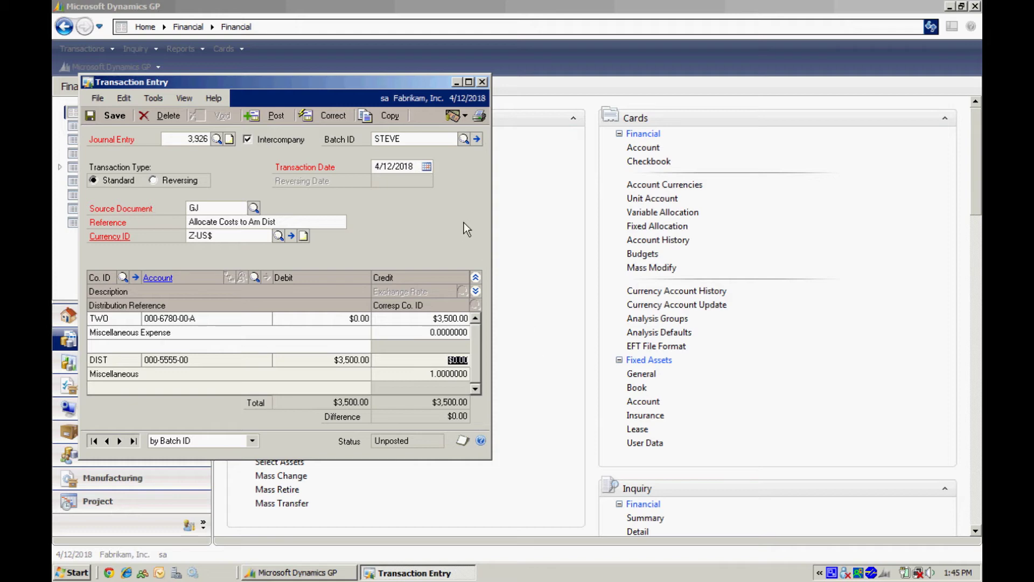
Step: Save entry 3,926 and print batch STEVE's edit list to the screen, maximized
click(108, 112)
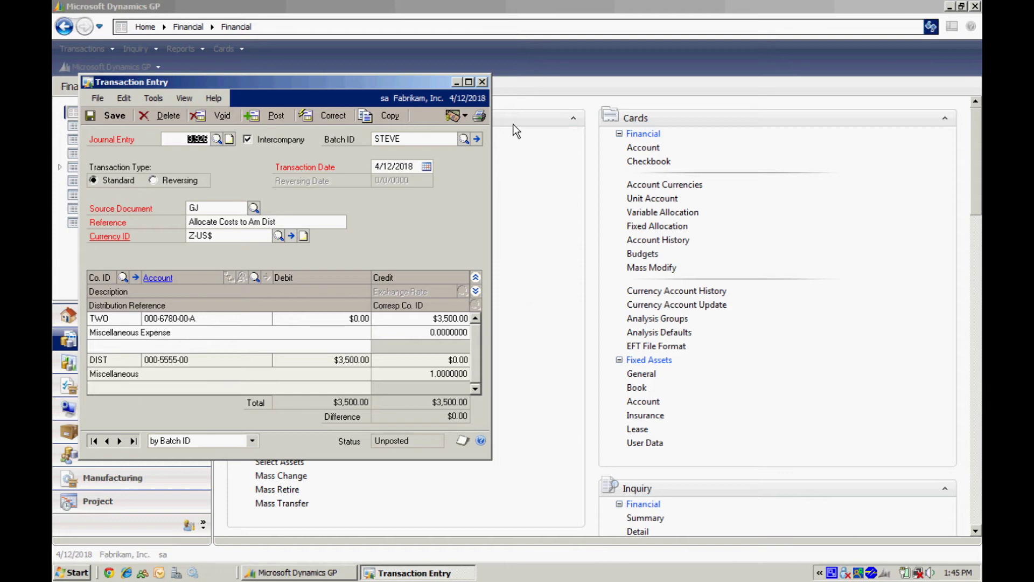
click(479, 118)
click(412, 287)
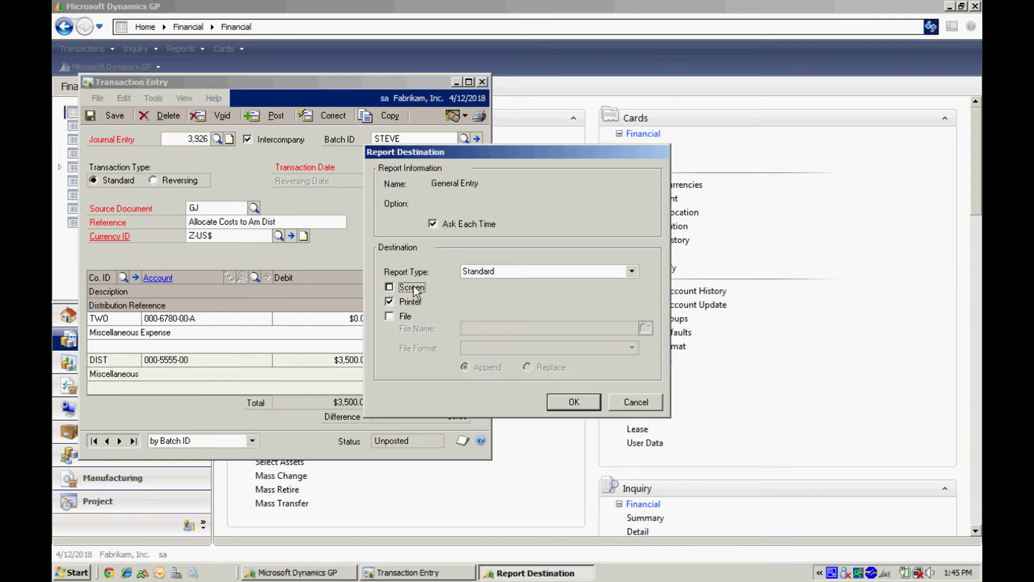
click(410, 302)
click(574, 401)
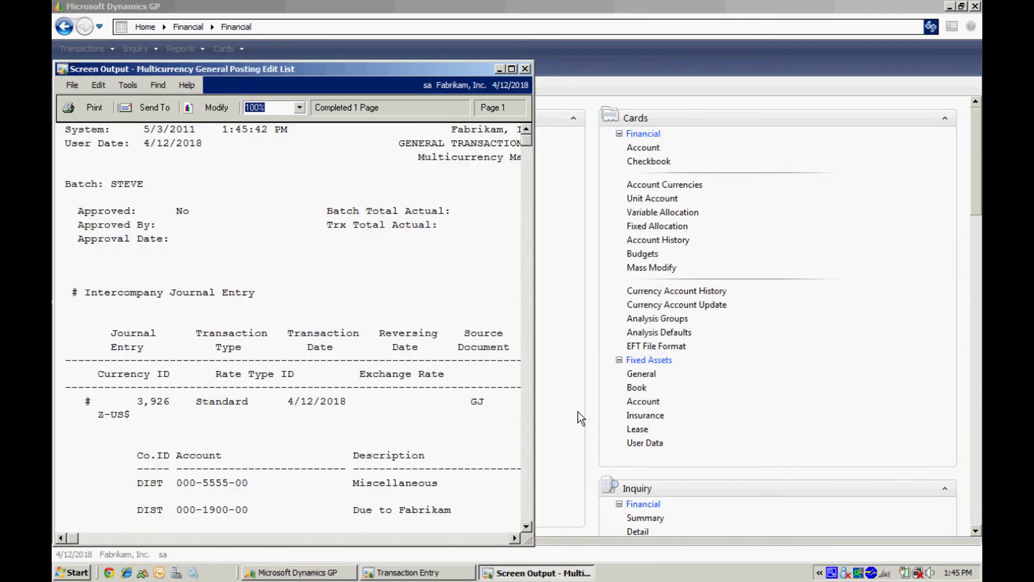
click(511, 69)
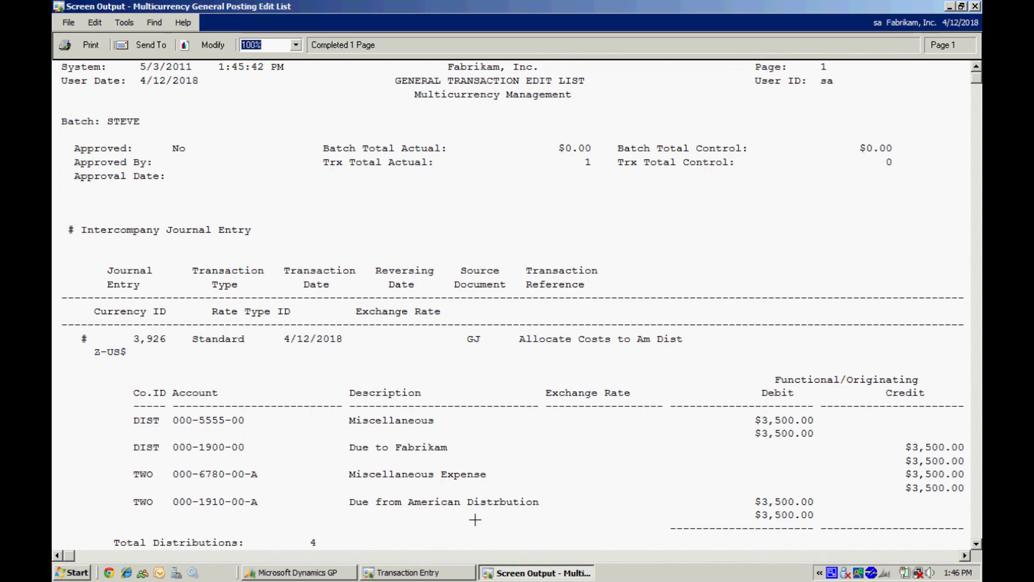
Step: Close the edit list, save the entry, and post batch STEVE from Batch Entry
click(976, 6)
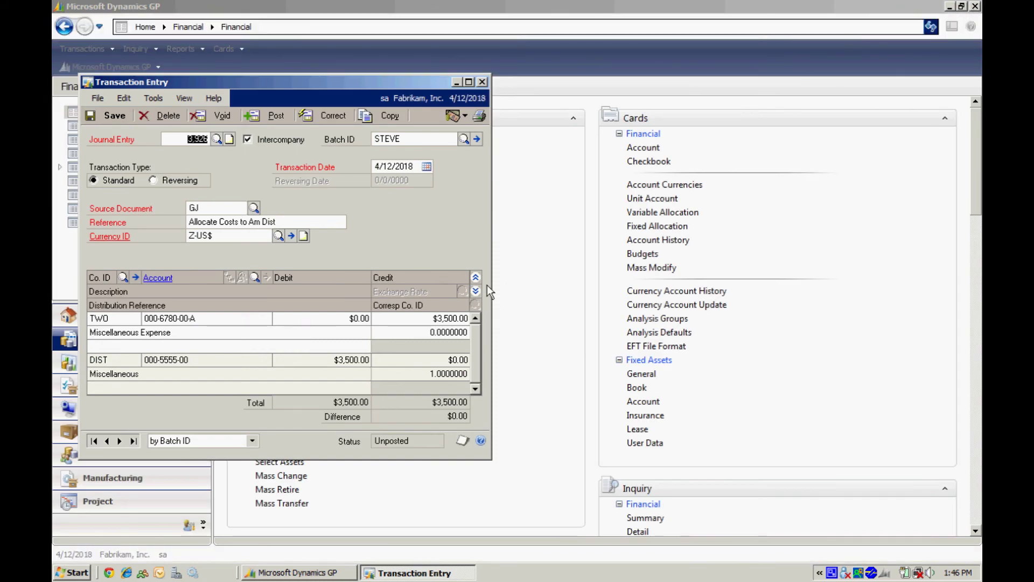
click(107, 115)
click(477, 139)
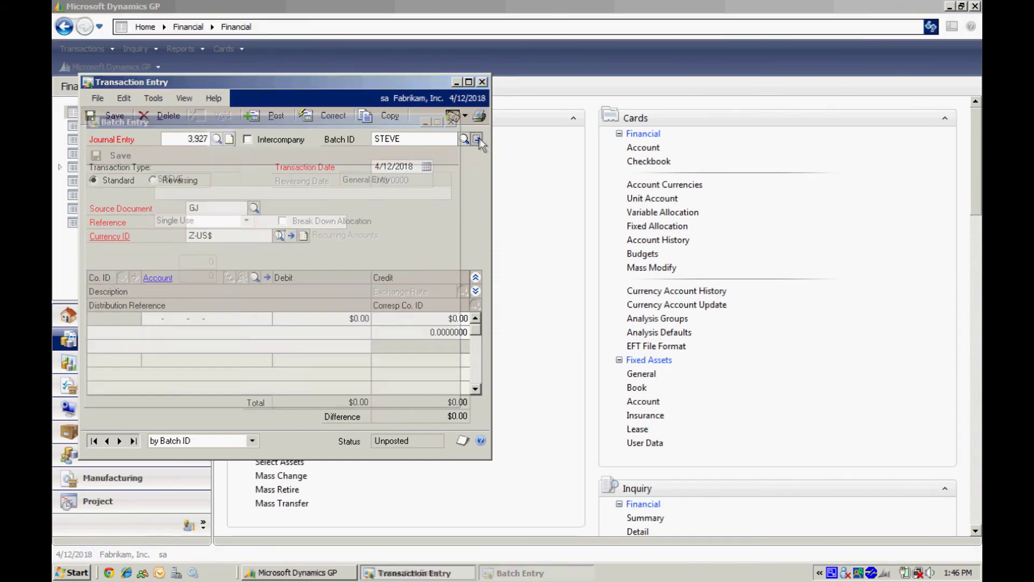
click(479, 83)
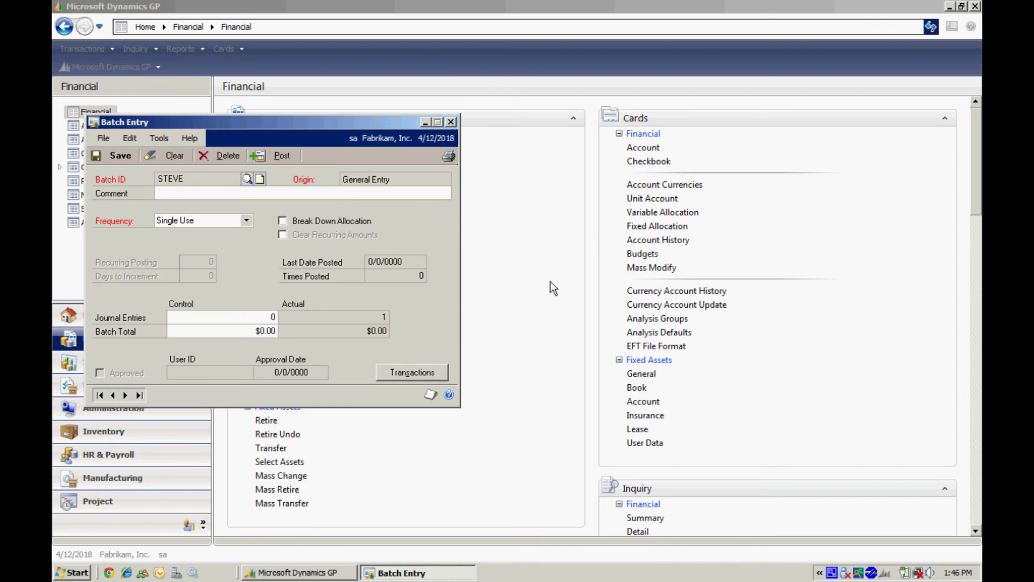
click(278, 157)
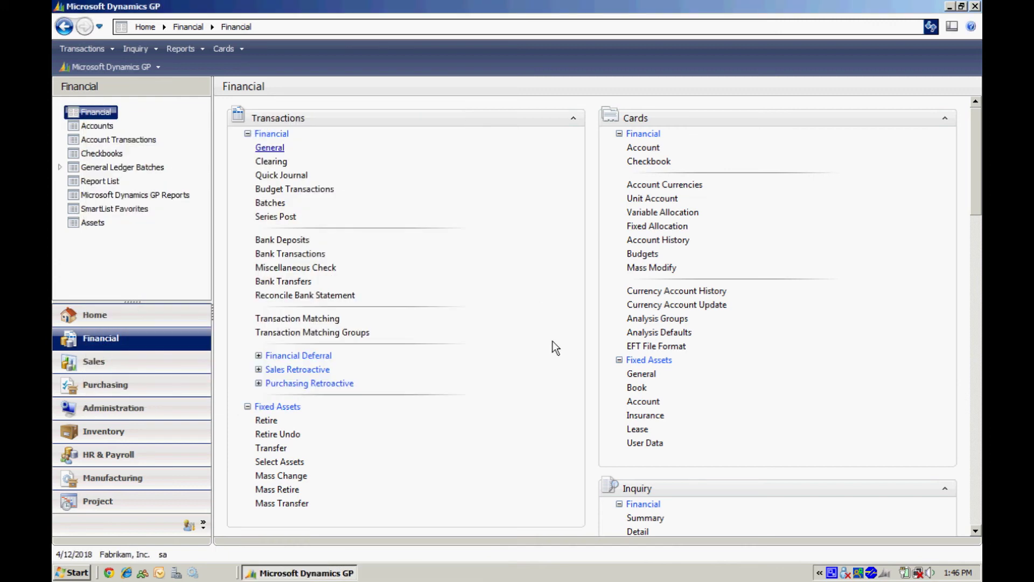
Step: Switch the session to American Distribution
click(128, 558)
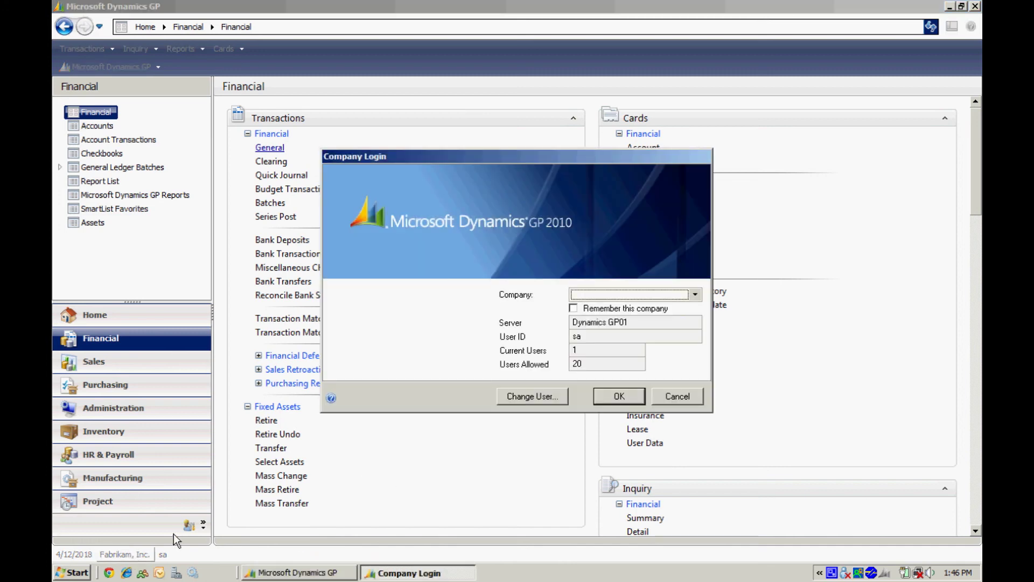
click(695, 294)
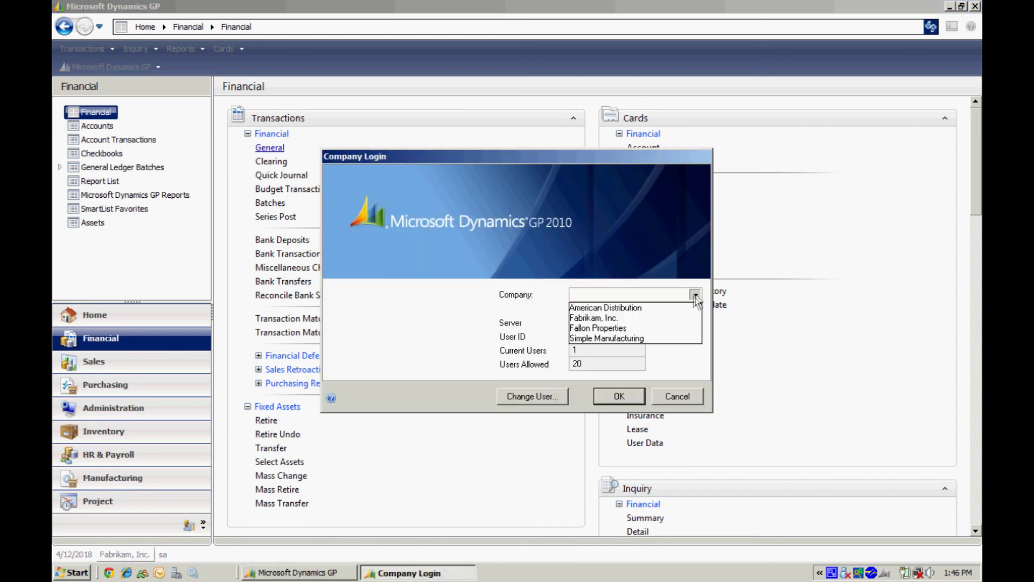
click(658, 311)
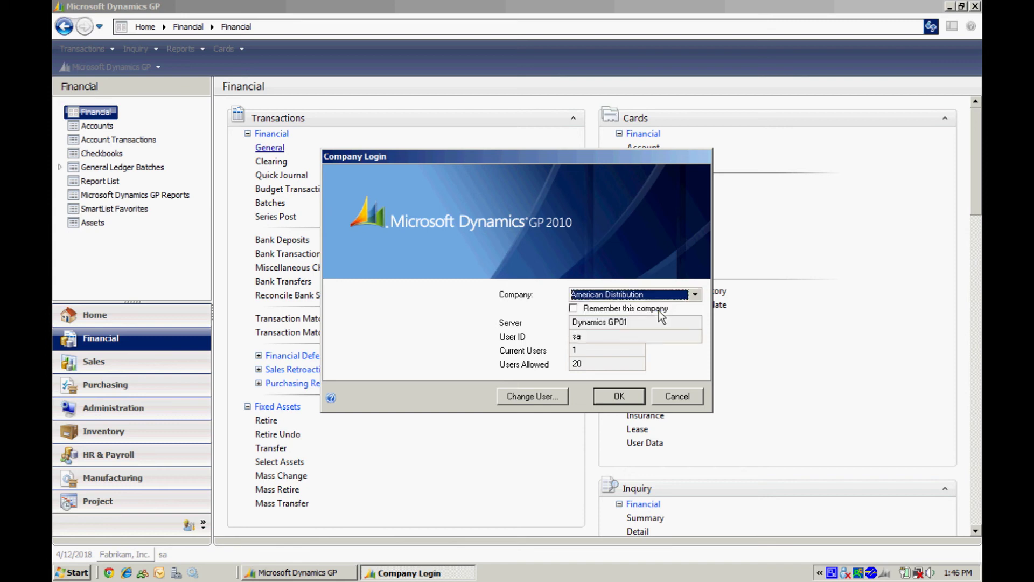
click(620, 398)
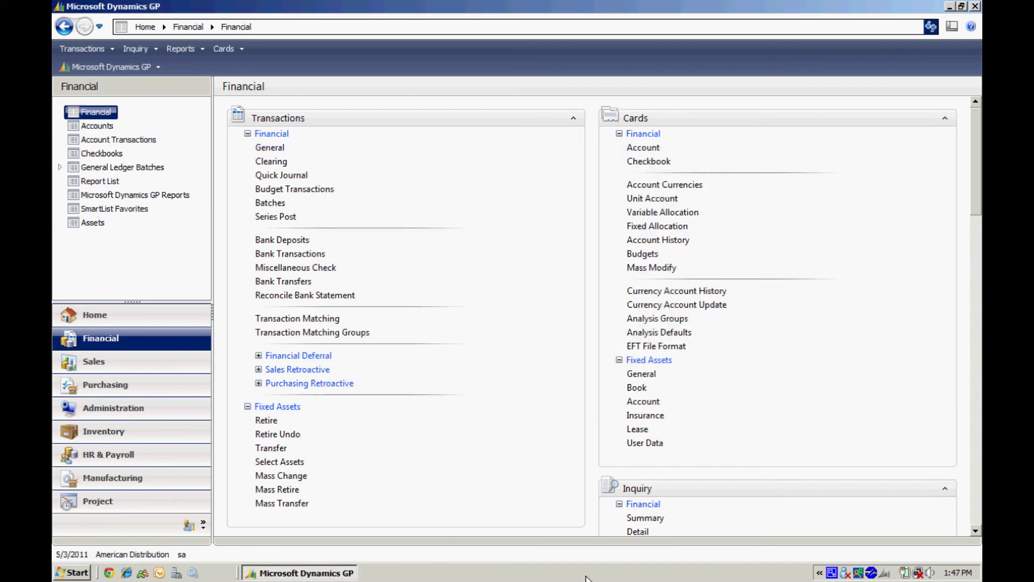
Step: Look up journal entry 31 in General Transaction Entry and expand its lines
click(269, 147)
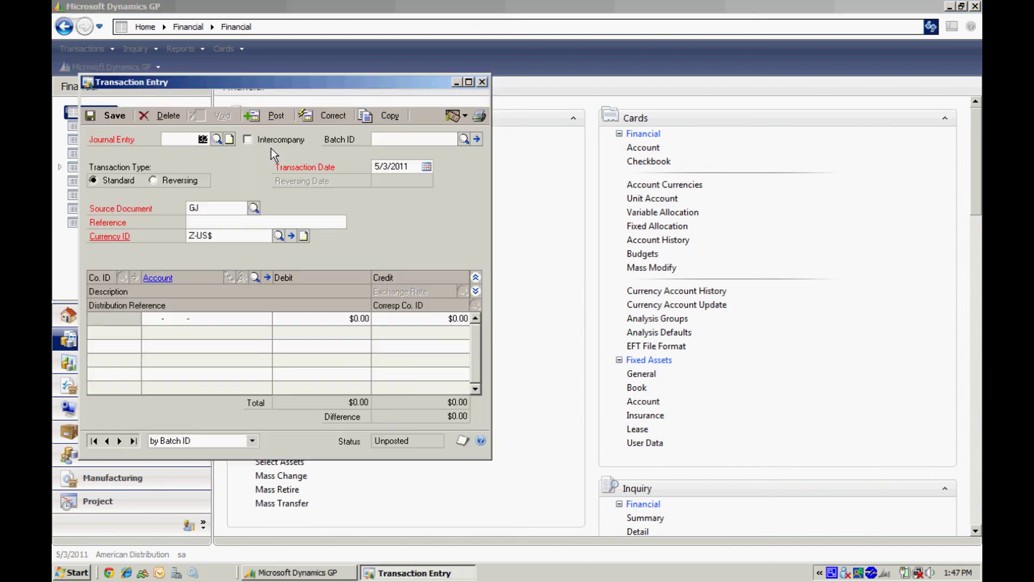
click(216, 139)
double_click(268, 233)
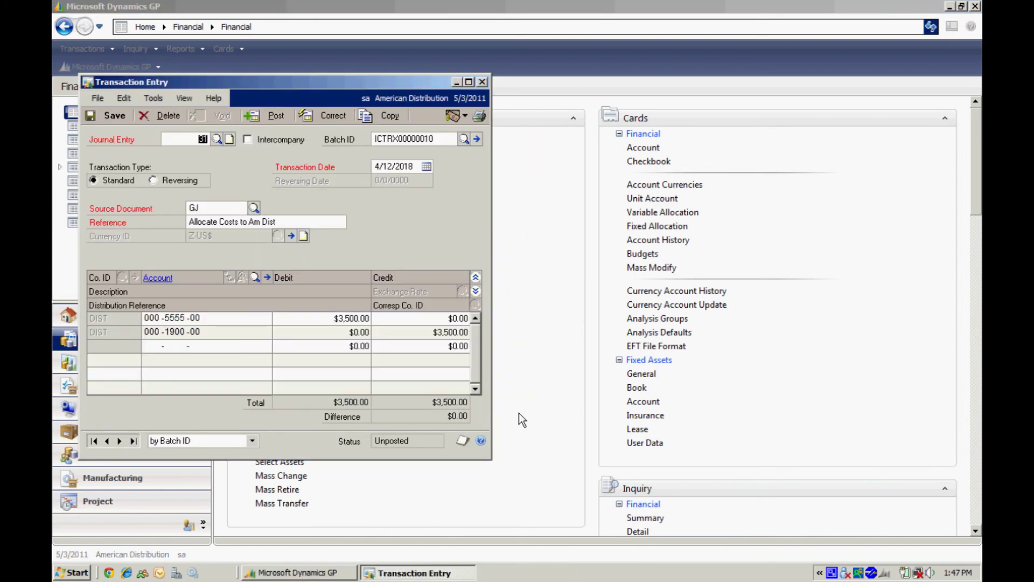
click(476, 291)
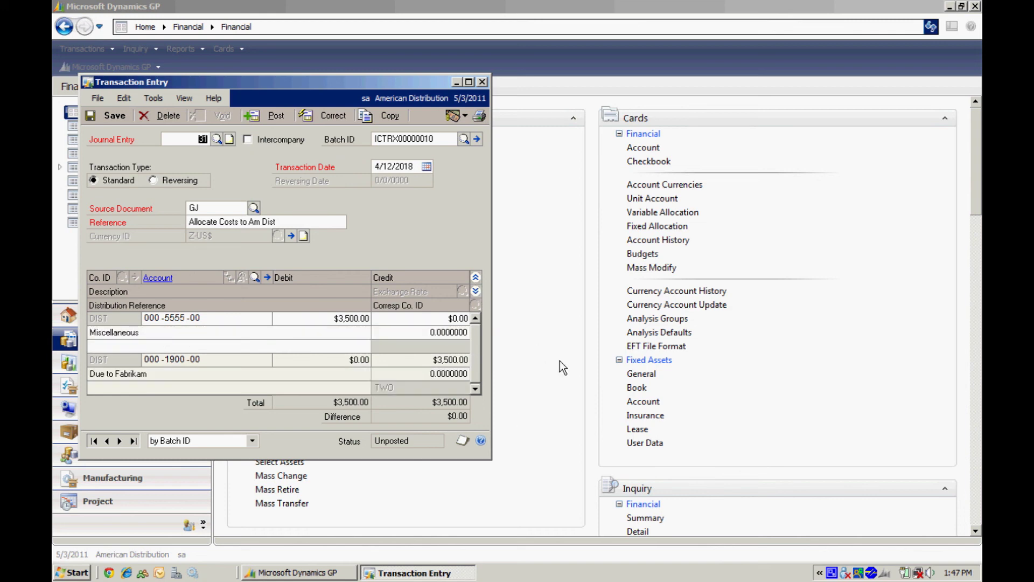